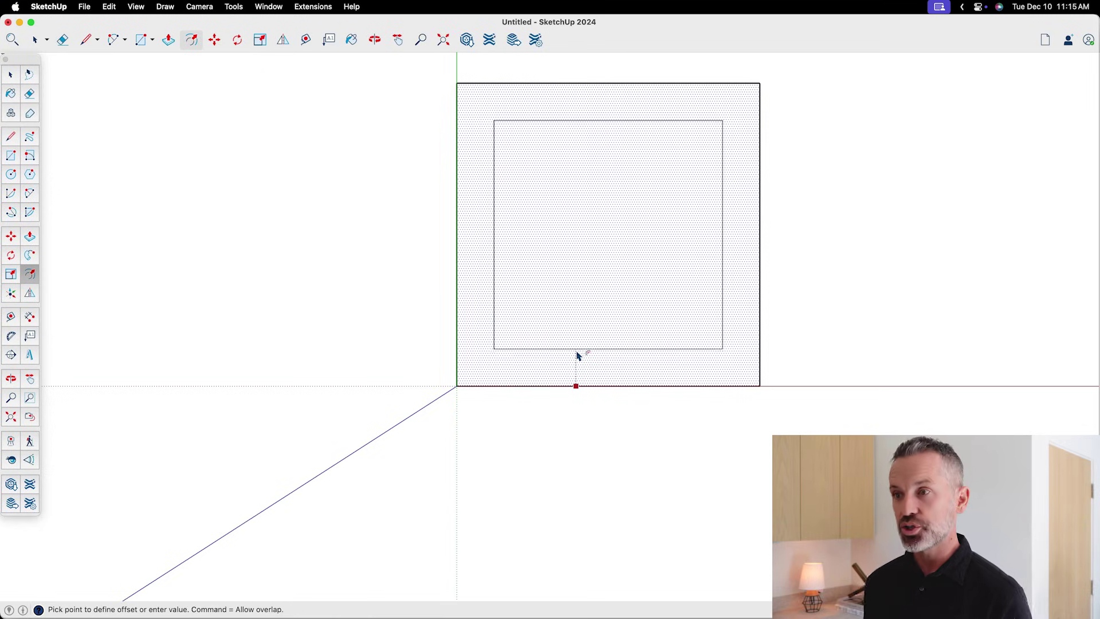
Step: Offset the square's edges inward and Push/Pull the border face to give the frame depth
key(o)
middle_drag(596, 443, 536, 389)
key(p)
click(638, 334)
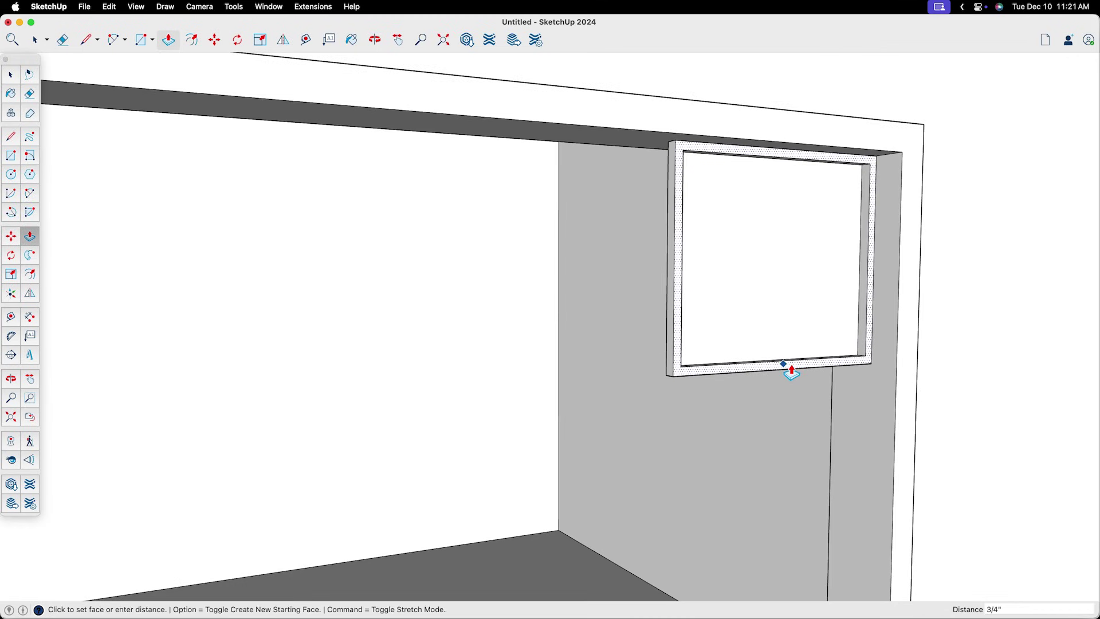
Step: Select the whole pane frame in the upper corner of the window opening and make it a component
key(space)
triple_click(790, 341)
right_click(791, 337)
click(802, 422)
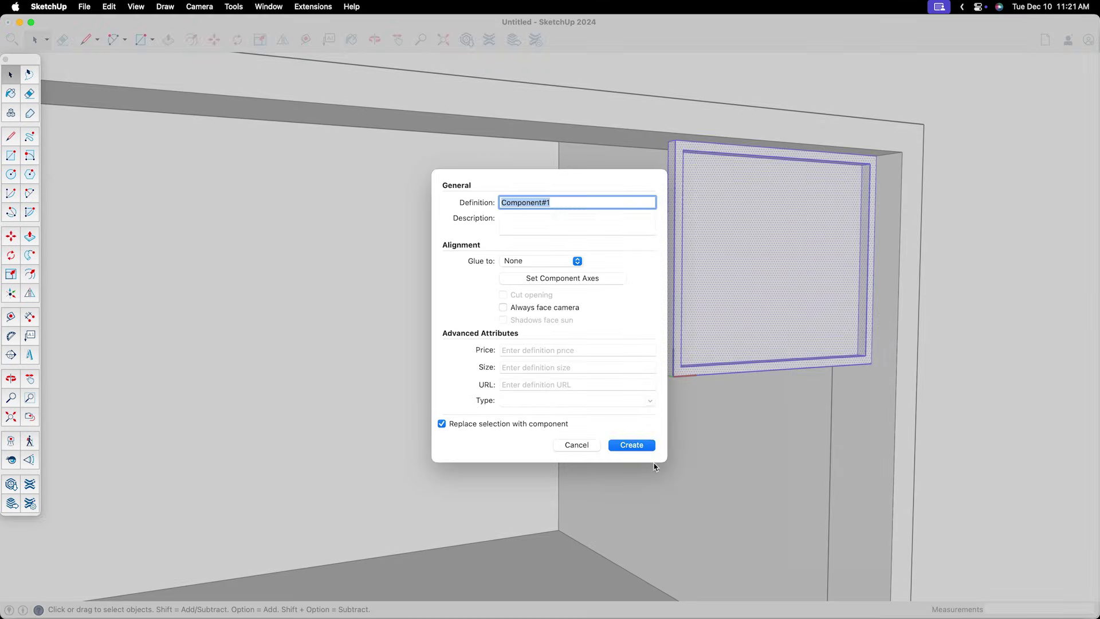
click(631, 445)
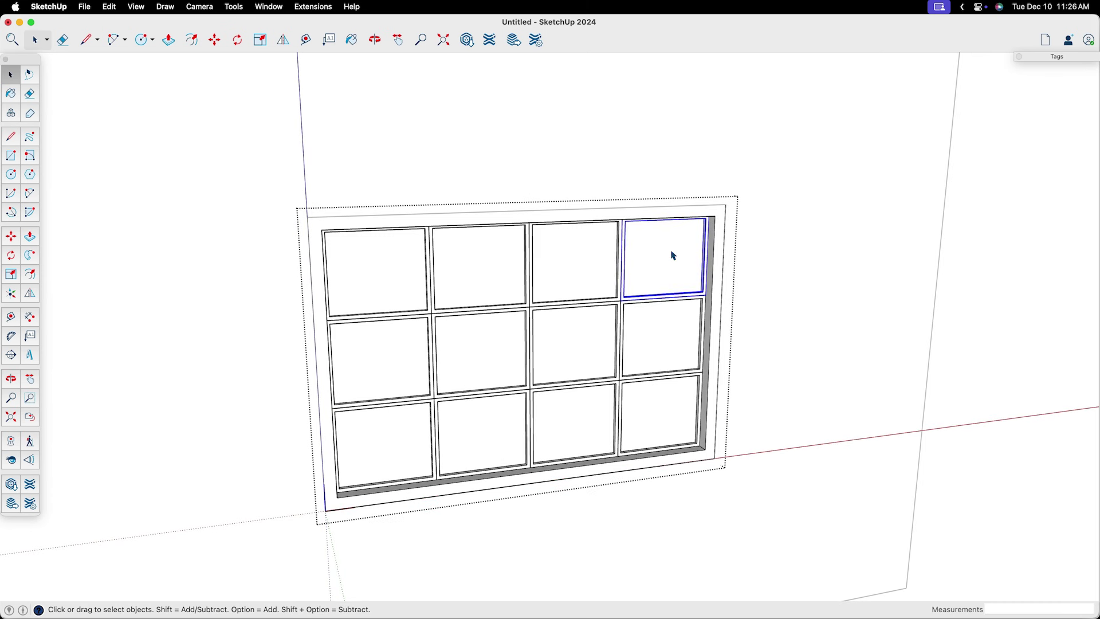
Step: Move the window frame's outer side inward to fit the three remaining columns of panes
middle_drag(673, 403, 736, 388)
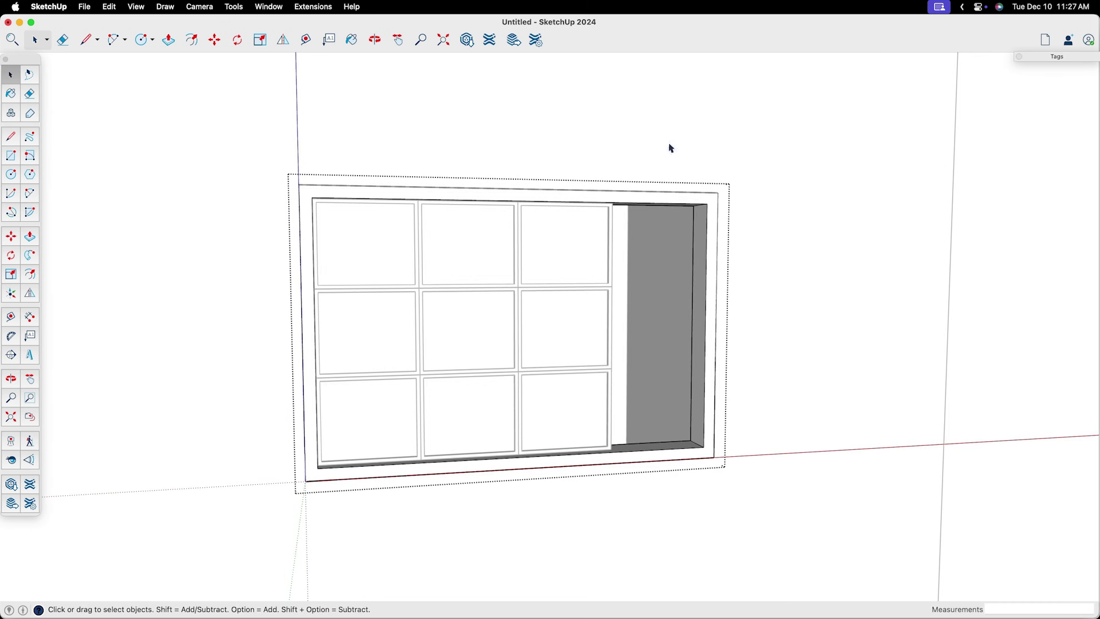
click(700, 309)
key(m)
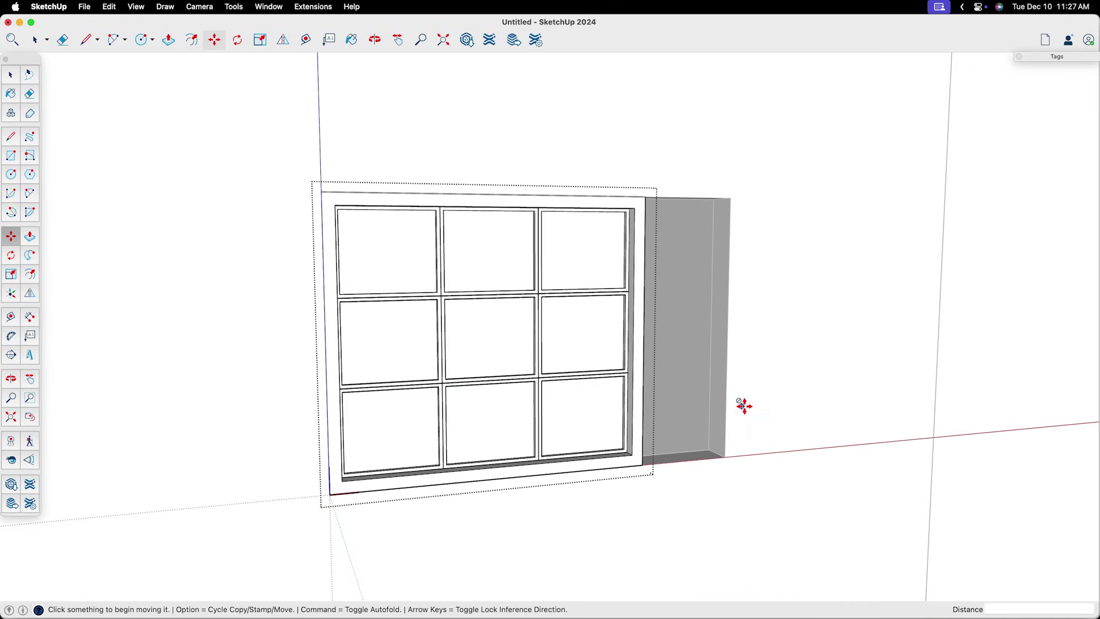
right_click(742, 403)
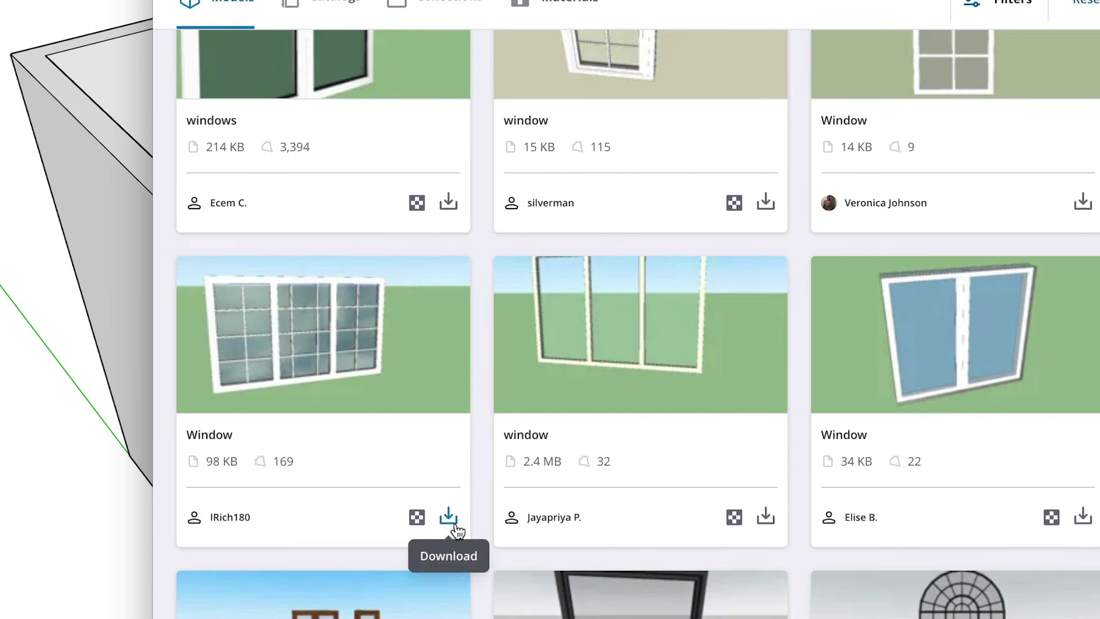
Step: Load the three-panel gridded window from 3D Warehouse and open its groups for editing in the wall opening
click(457, 527)
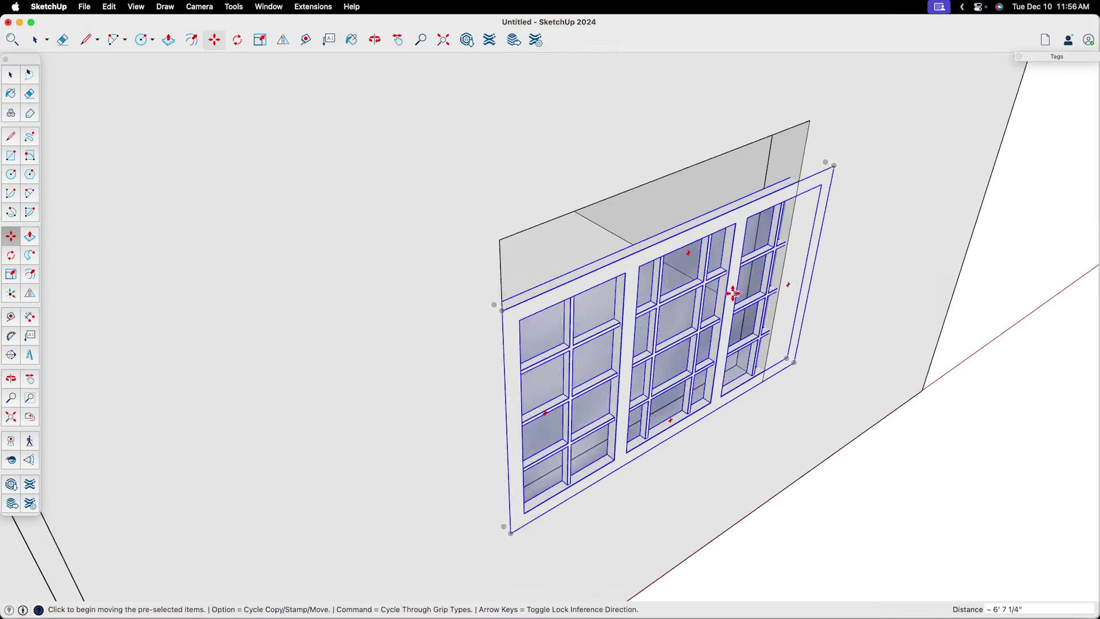
right_click(717, 325)
click(738, 348)
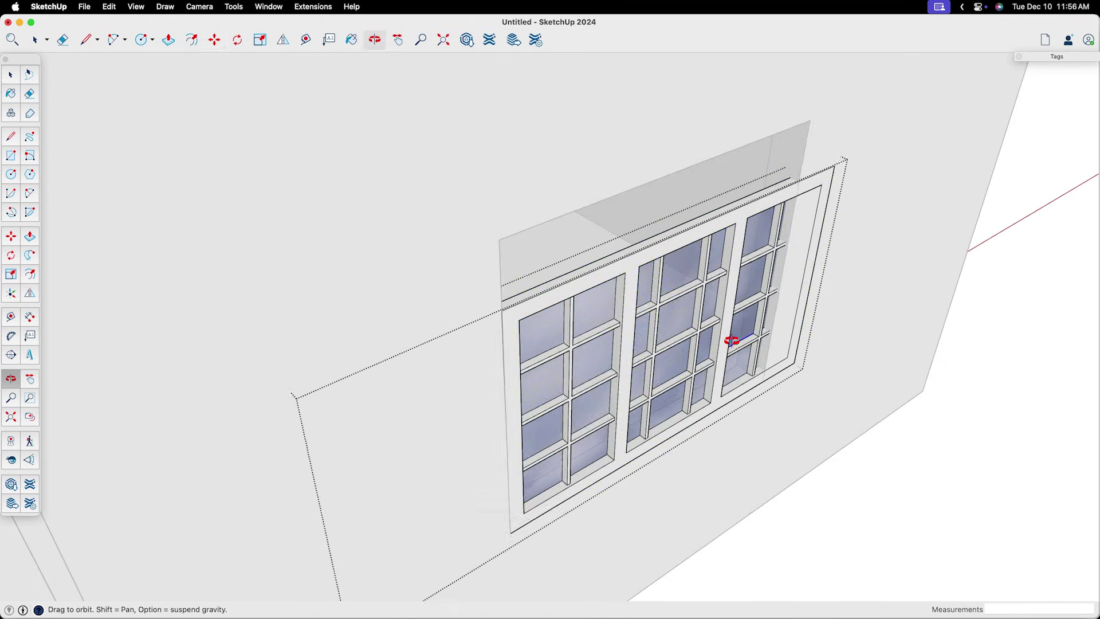
middle_drag(732, 339, 717, 300)
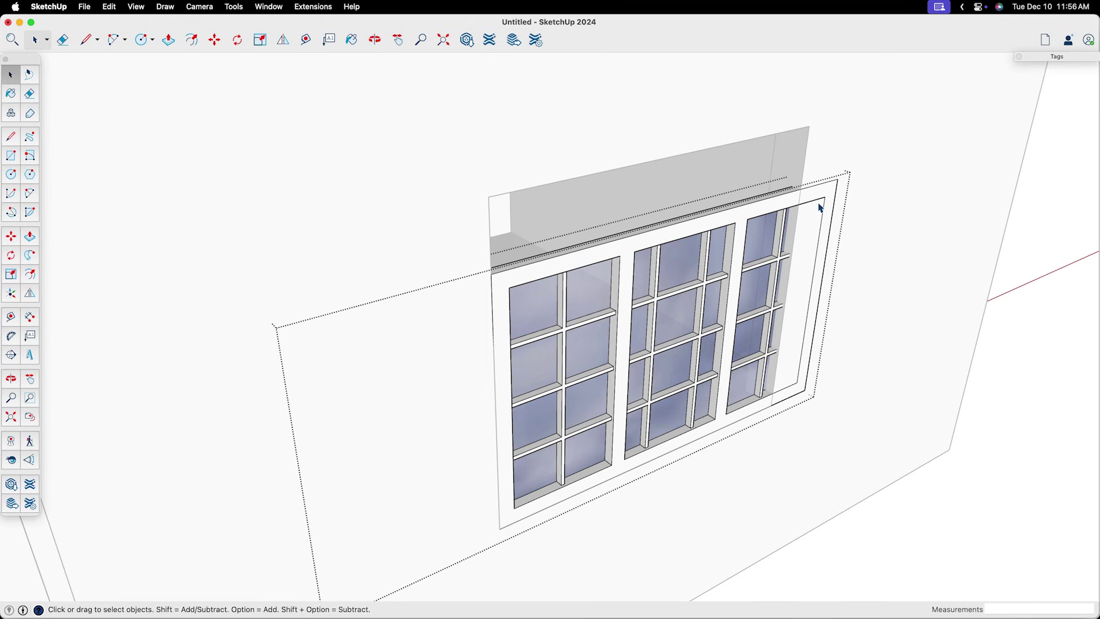
middle_drag(841, 443, 784, 159)
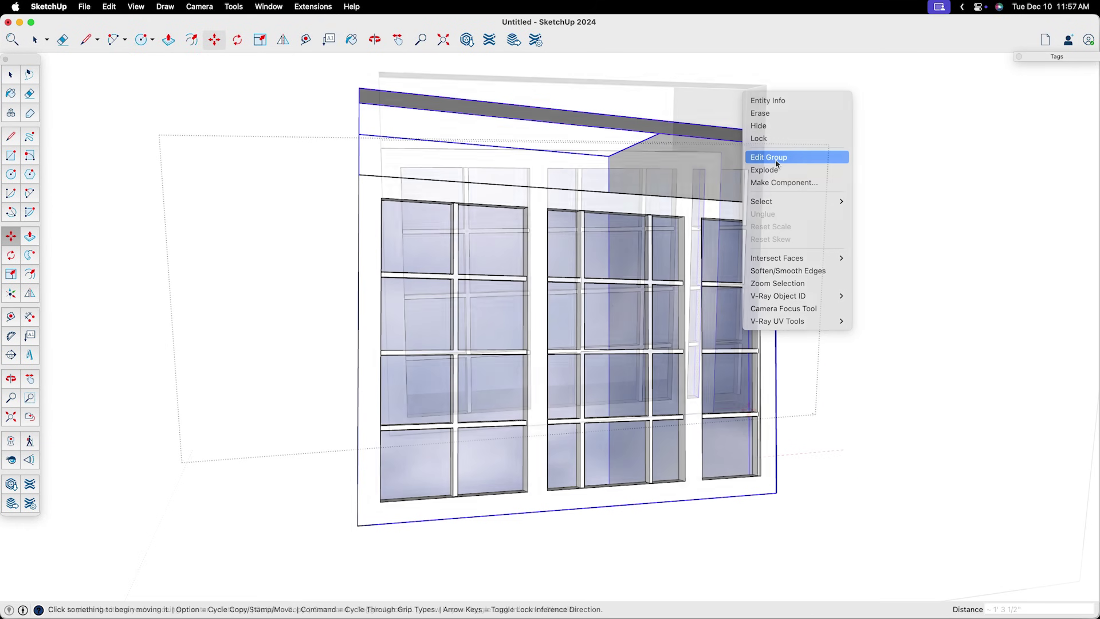
click(777, 157)
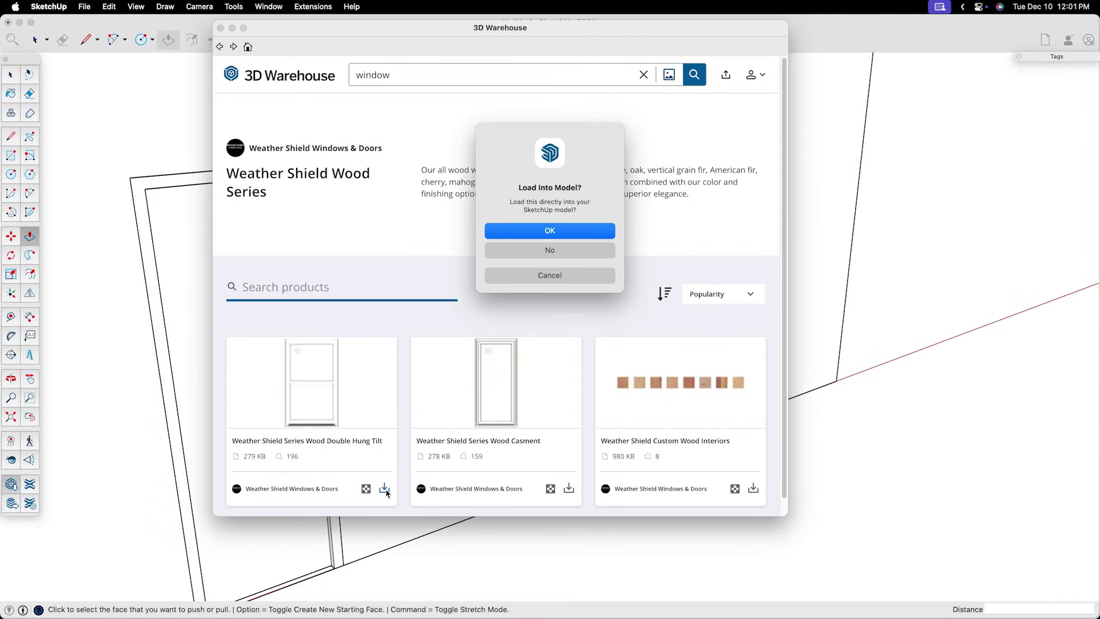
Step: Load the Weather Shield Series Wood Double Hung Tilt window directly into the model
click(538, 233)
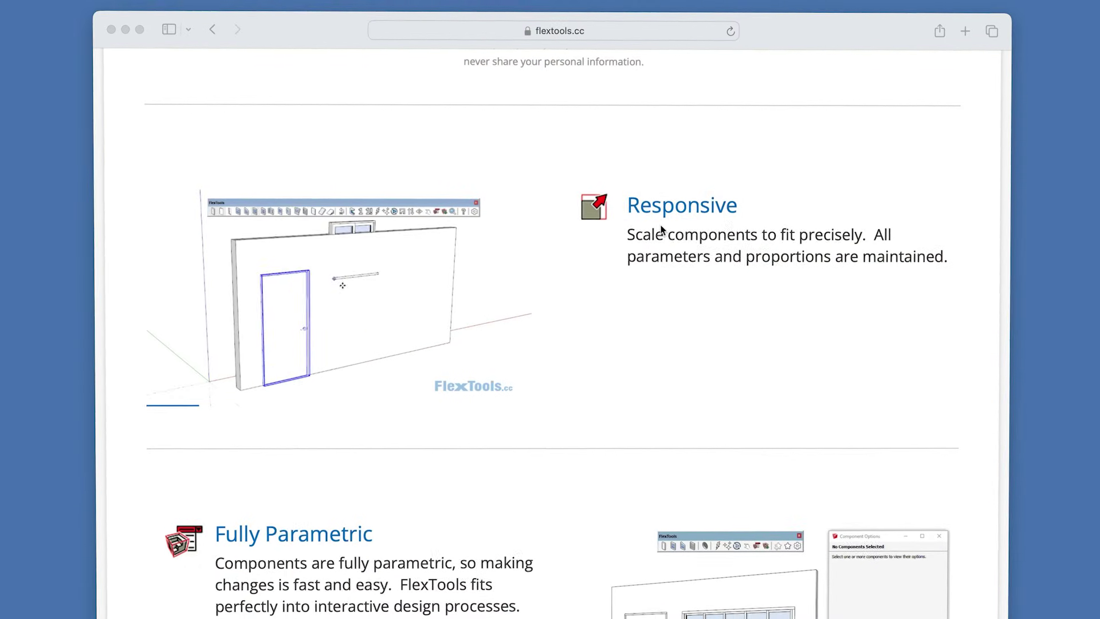
Step: Read the Responsive and Fully Parametric feature sections on the FlexTools website
scroll(725, 221, down, 5)
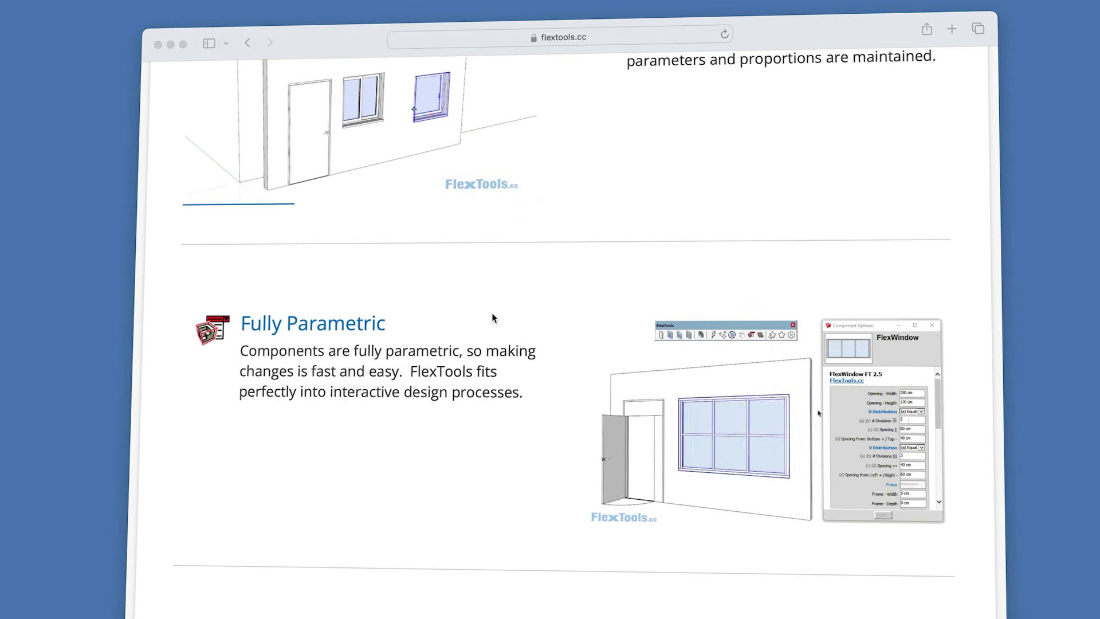
scroll(494, 312, down, 5)
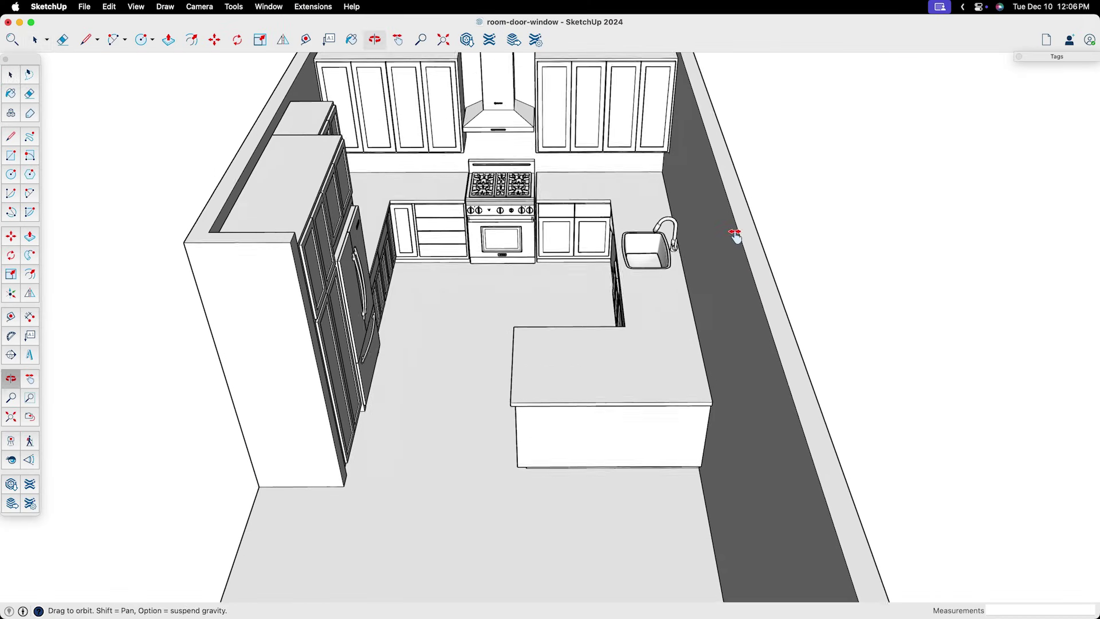
Step: Insert a FlexTools double-hung window into the kitchen wall behind the sink
mouse_move(732, 233)
mouse_down()
mouse_move(660, 367)
mouse_move(532, 332)
mouse_up()
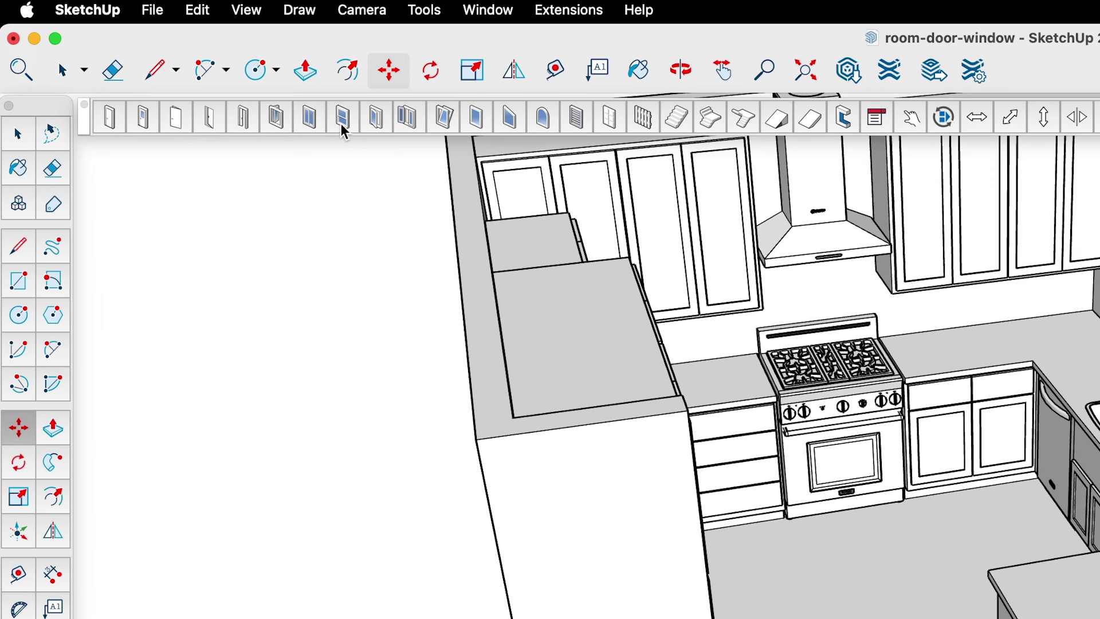
click(340, 122)
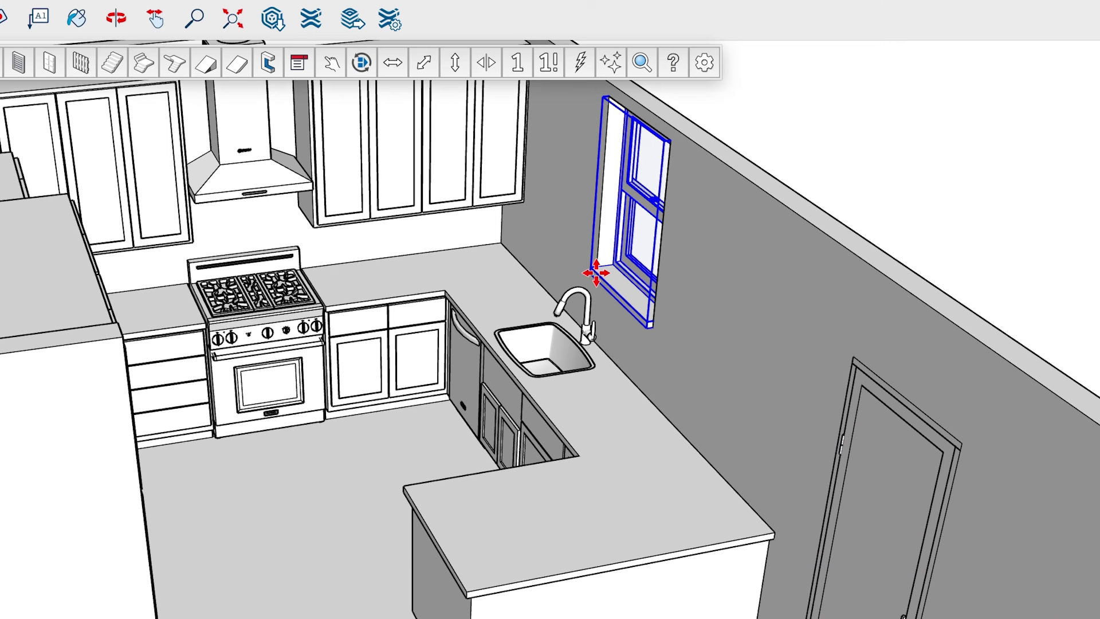
Step: Resize the double-hung window above the sink with Scale, widening it about its center
middle_drag(578, 141, 902, 98)
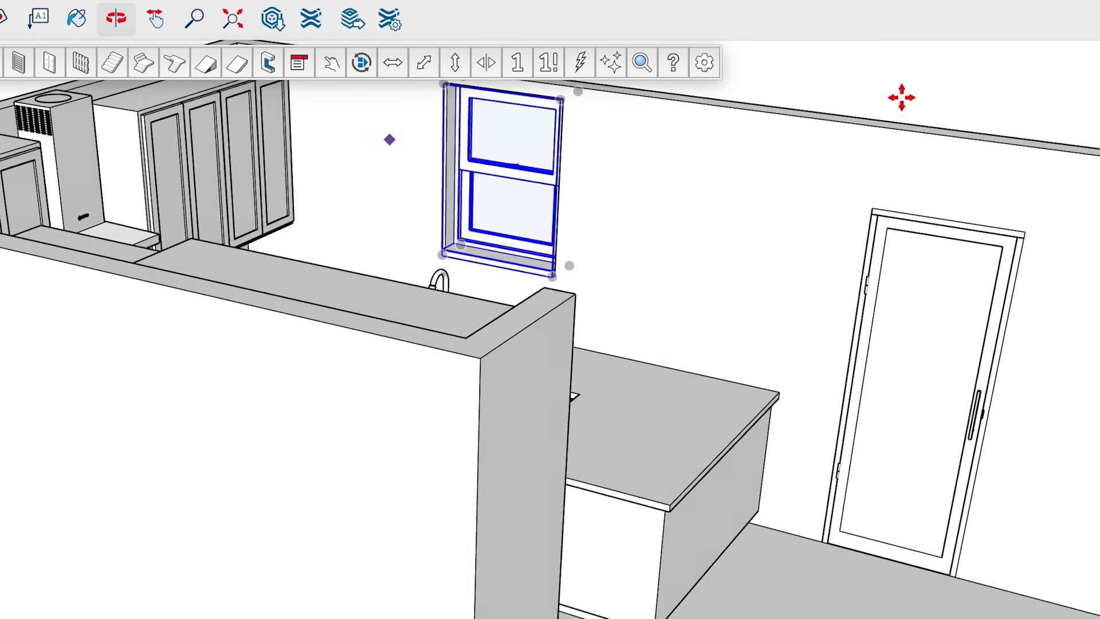
scroll(496, 99, up, 5)
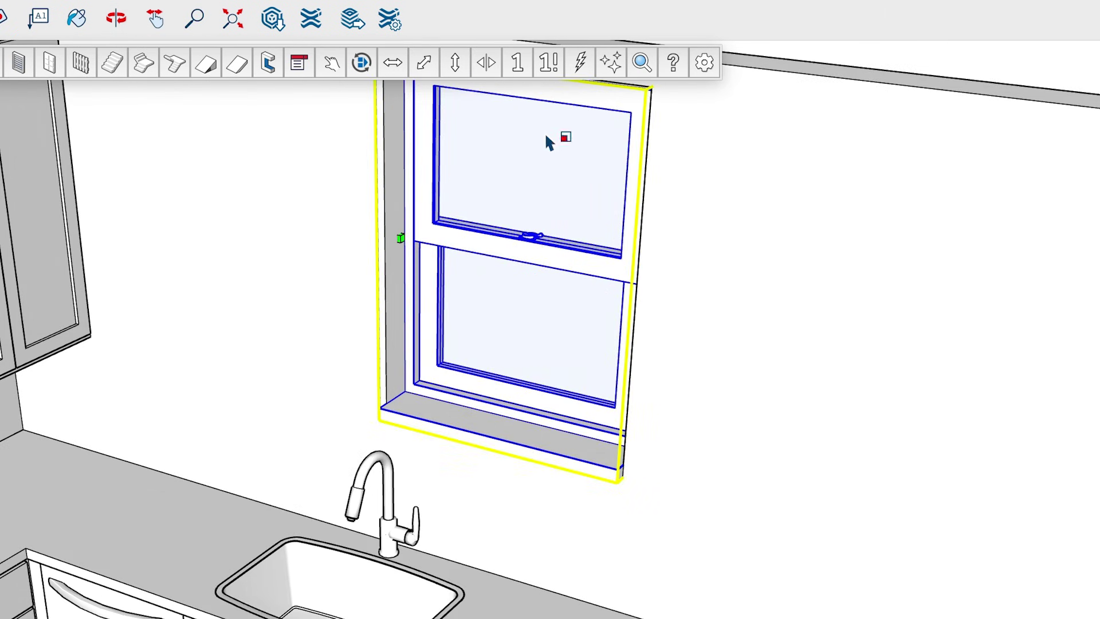
drag(648, 285, 695, 296)
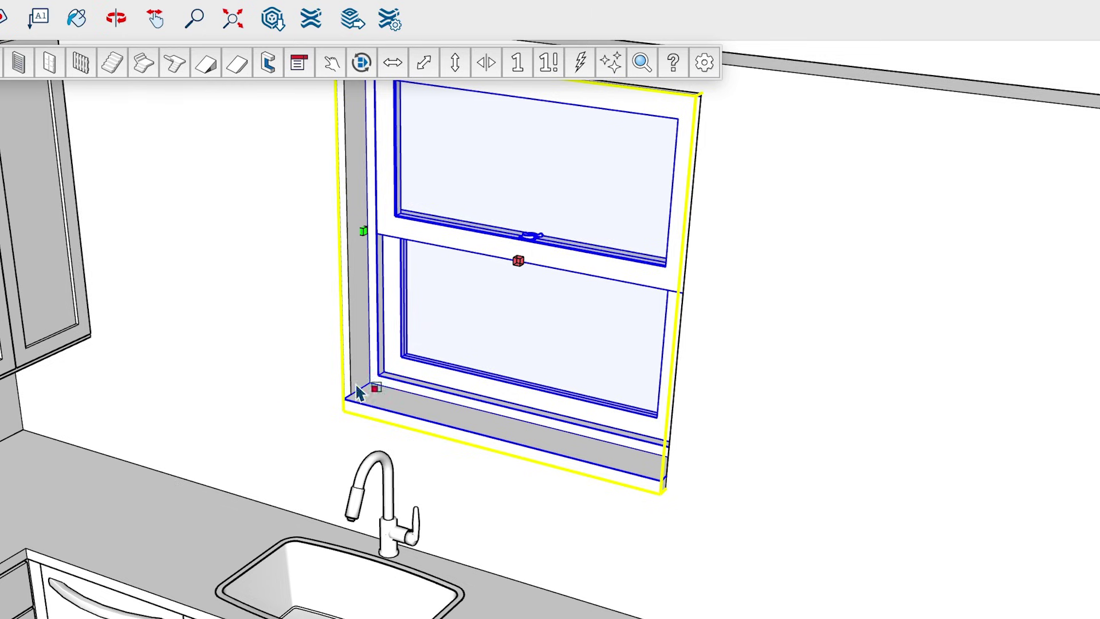
drag(660, 475, 590, 468)
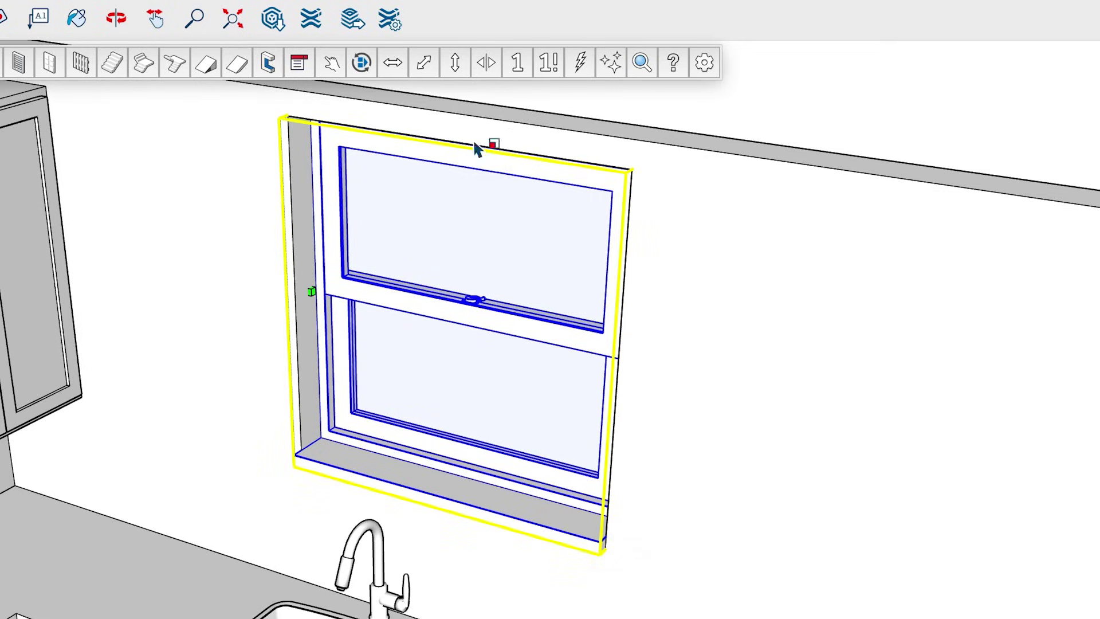
click(476, 148)
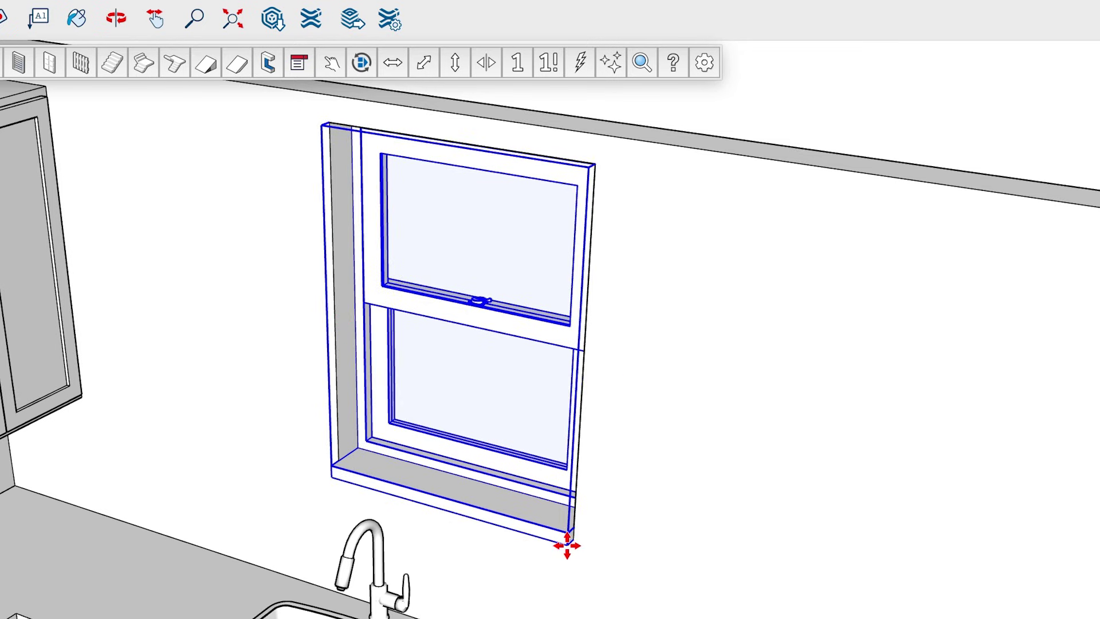
Step: Replace the double-hung window above the sink with a wider double casement window
click(483, 379)
click(630, 411)
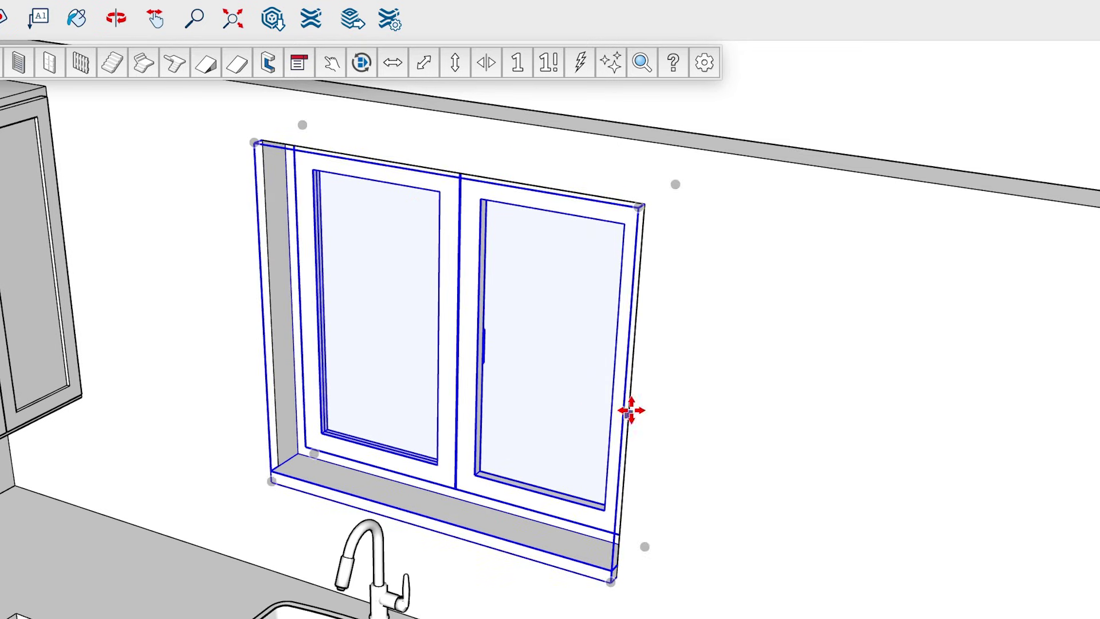
drag(284, 309, 676, 512)
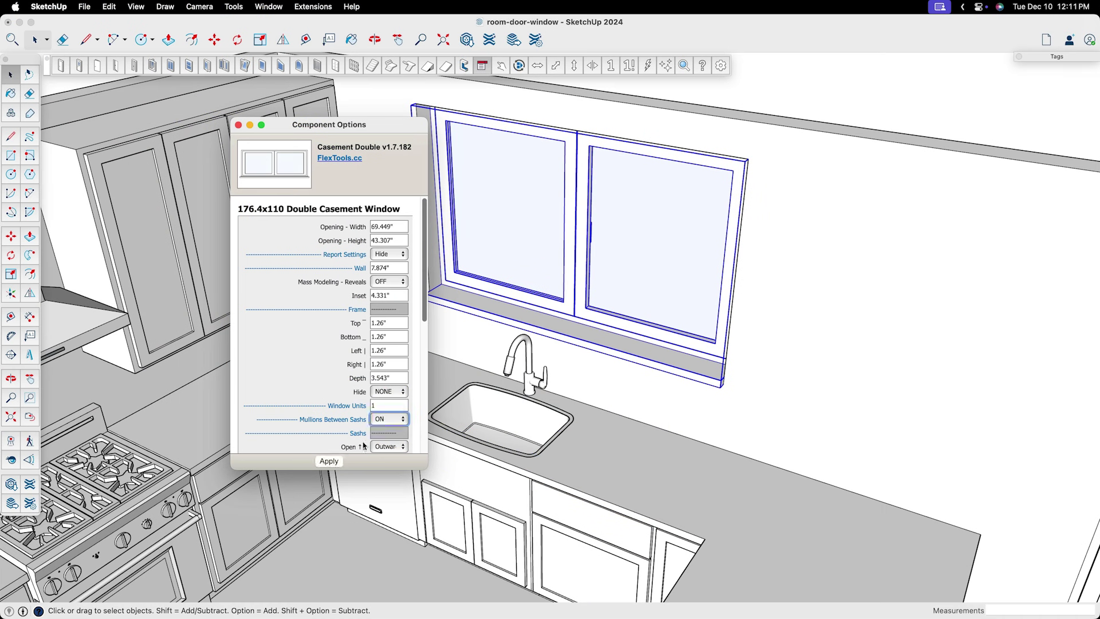
Step: Apply Mullions Between Sashs set to ON and review the casement window's frame, sash and sill options
scroll(381, 401, down, 10)
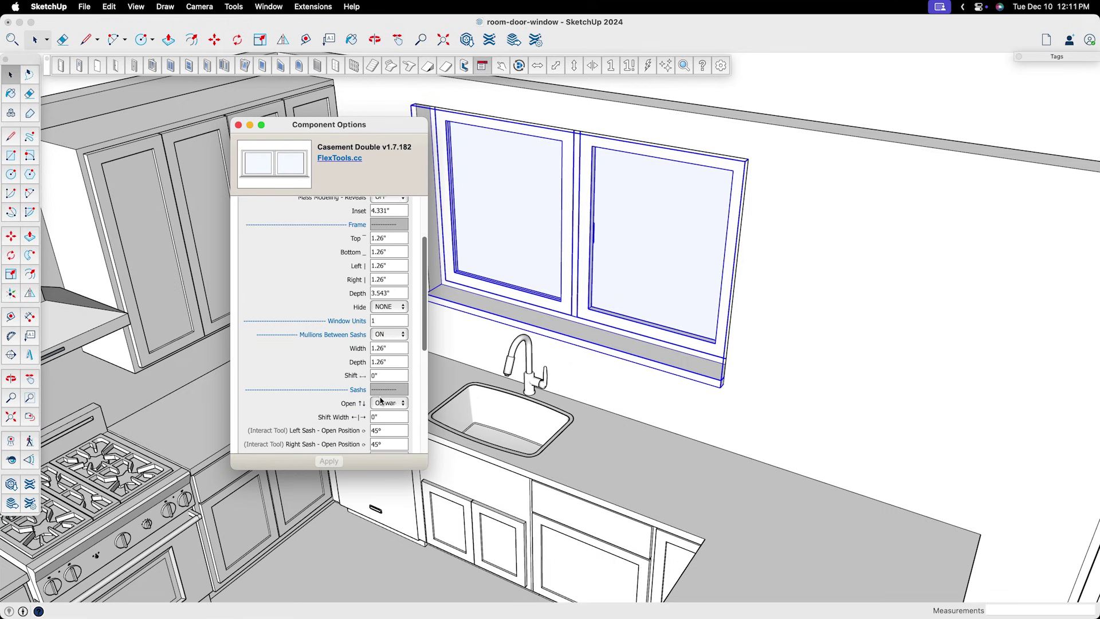
scroll(381, 395, down, 3)
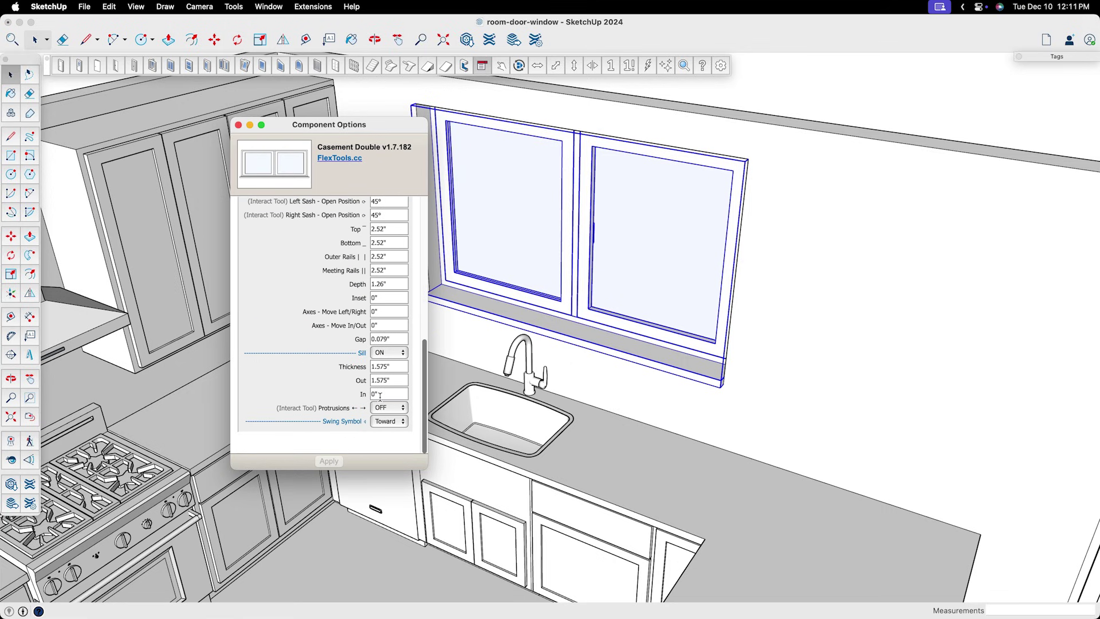
scroll(380, 396, up, 12)
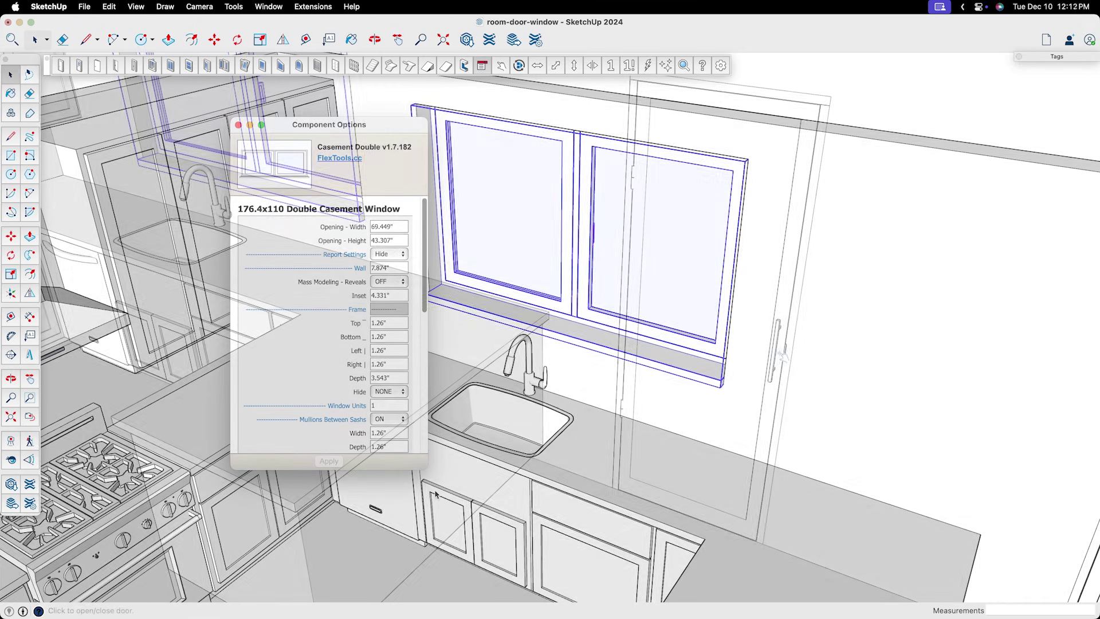
Step: Swing the glass door beside the peninsula open with the FlexTools interact tool
click(786, 360)
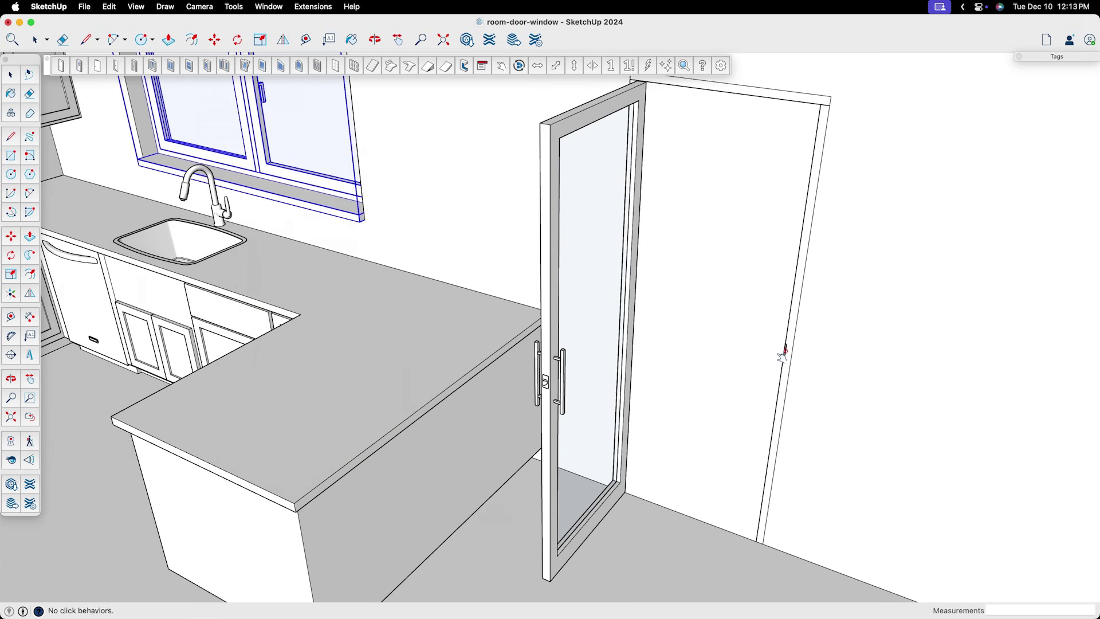
scroll(783, 356, down, 5)
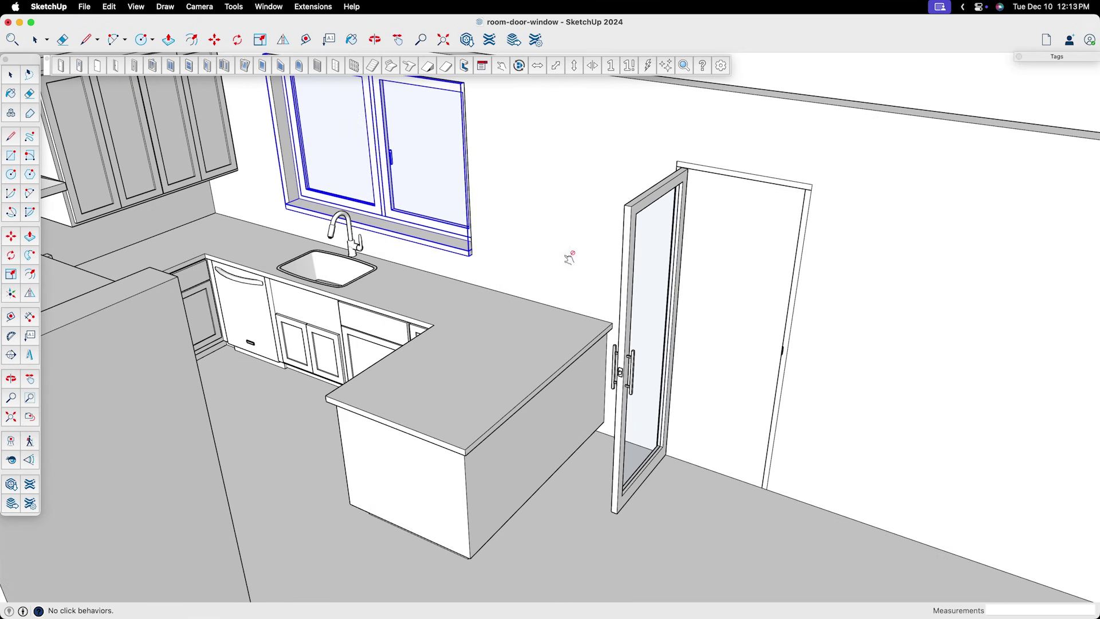
Step: Expand the tag list and hide the FlexTools 2D tag
click(1057, 56)
click(941, 155)
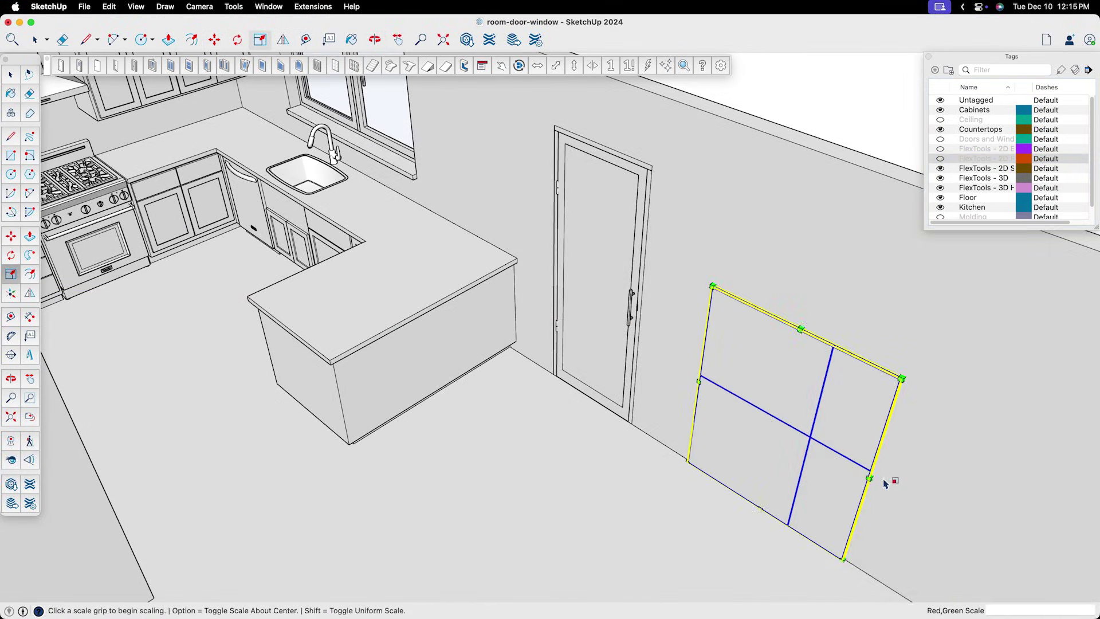
Step: Widen the divided component beside the glass door with a red-axis scale of about 1.69
click(870, 477)
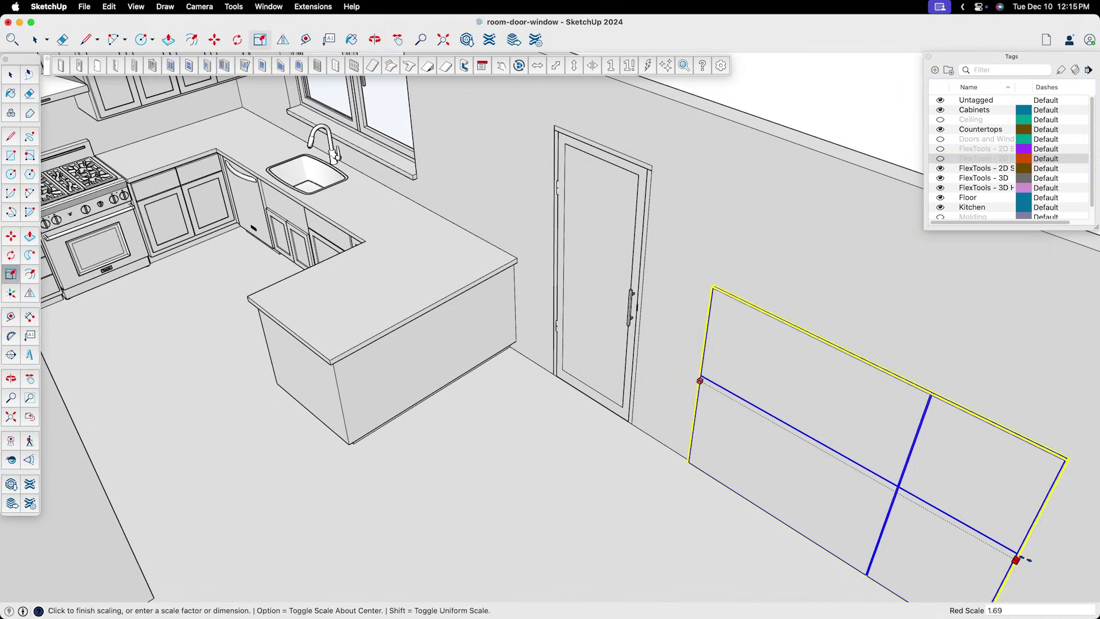
click(1021, 559)
scroll(872, 423, down, 3)
scroll(814, 339, up, 2)
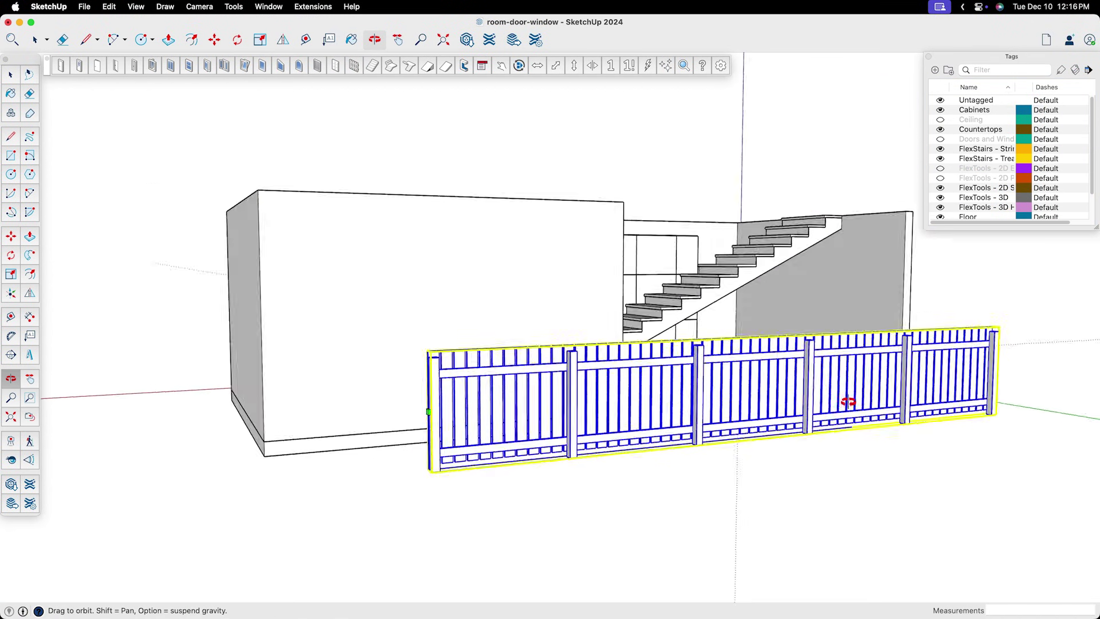
drag(848, 402, 952, 523)
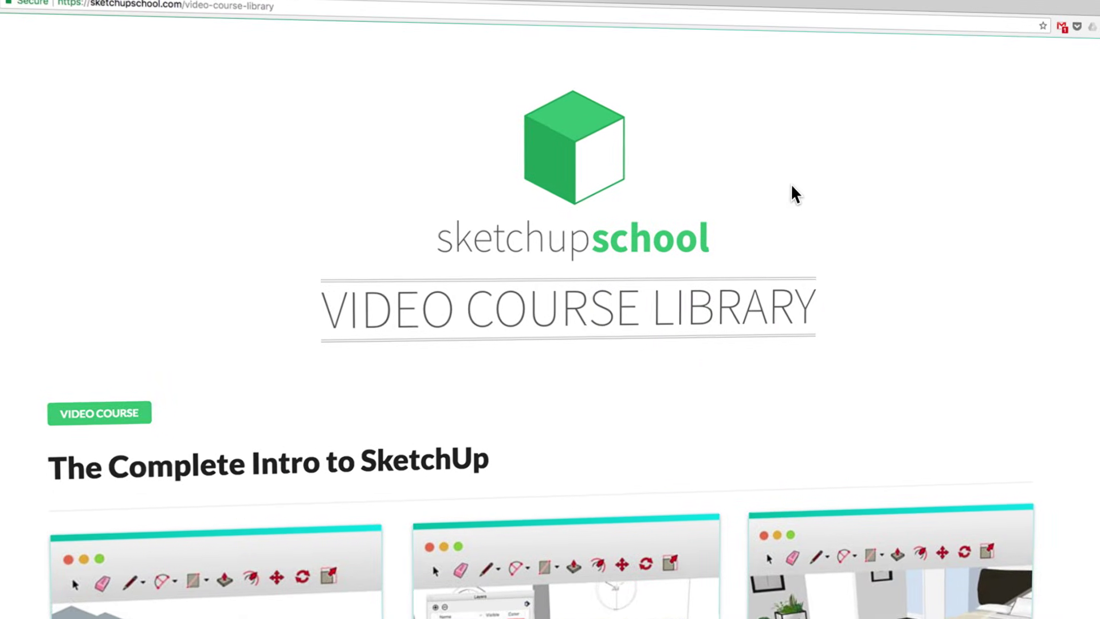
Step: Browse the SketchUp School video course library in the browser down to the free trial offer
scroll(790, 183, down, 15)
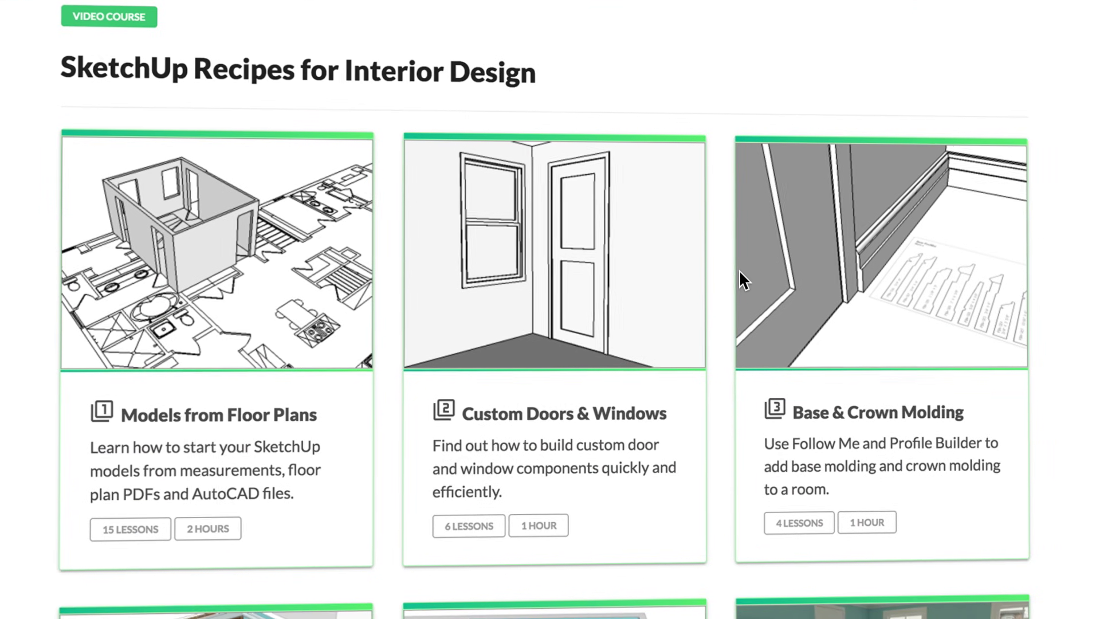
scroll(738, 269, down, 10)
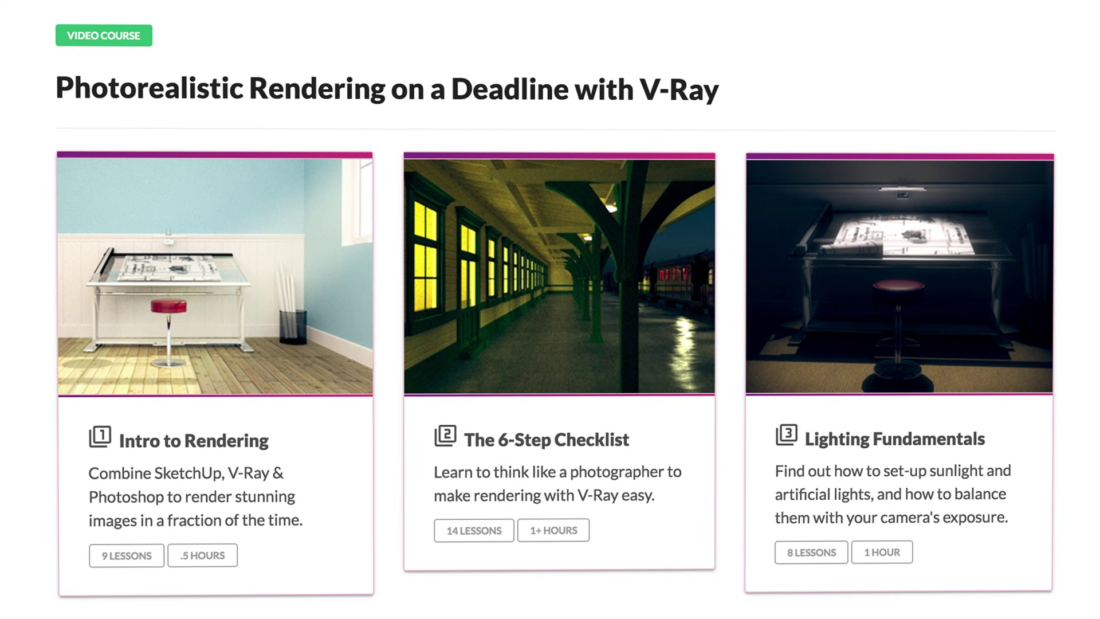
scroll(719, 255, down, 10)
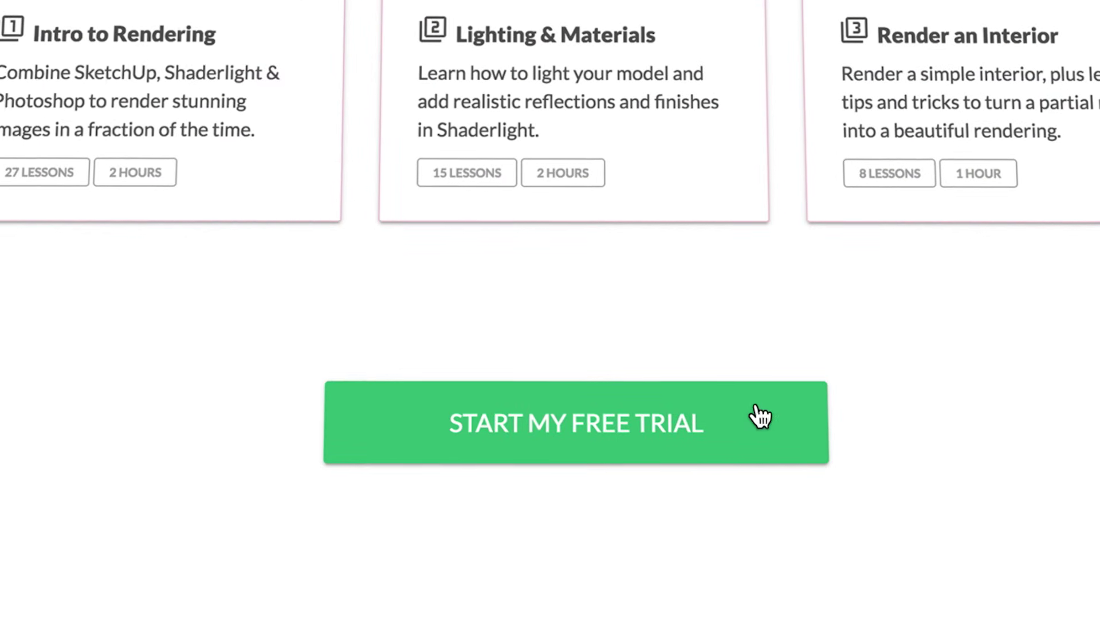